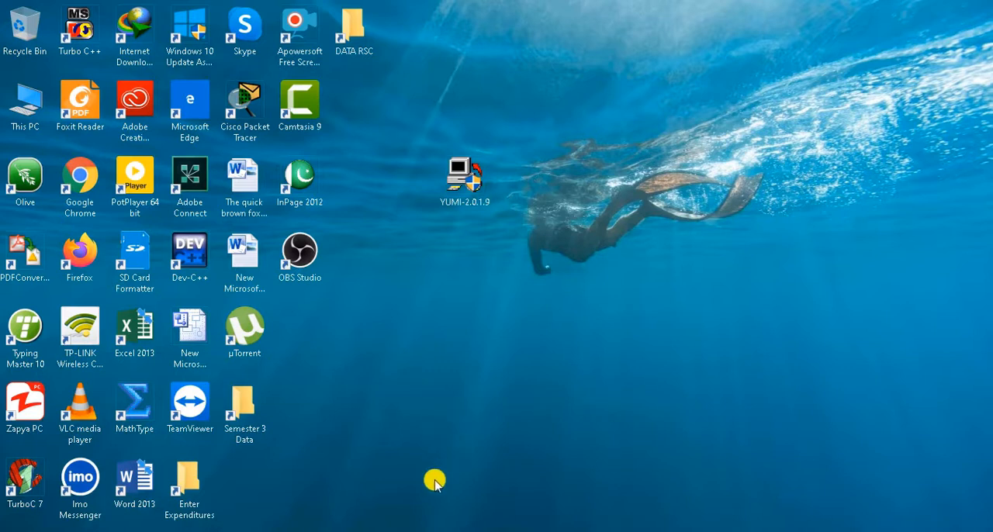
Switch to the browser and review the Windows 10 download pages on Softonic, Microsoft and Get Into PC, plus the YUMI-2.0.1.9 page on MediaFire
left_click(411, 531)
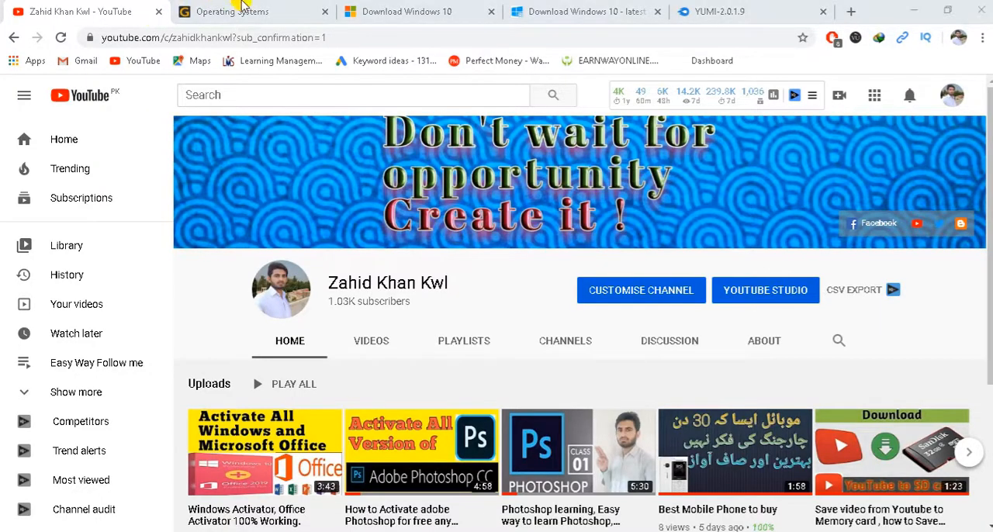
left_click(625, 16)
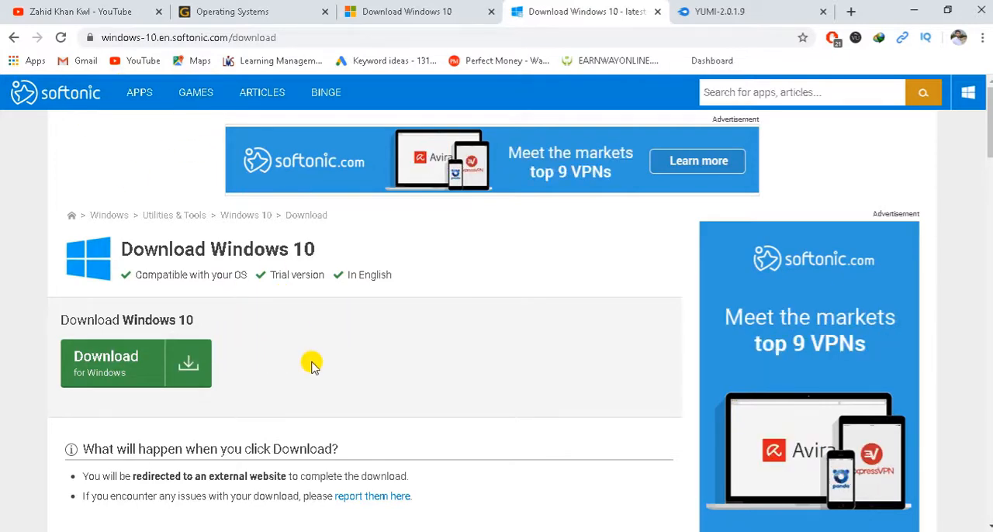
scroll(311, 361, "down", 2)
scroll(312, 363, "down", 2)
scroll(312, 364, "up", 3)
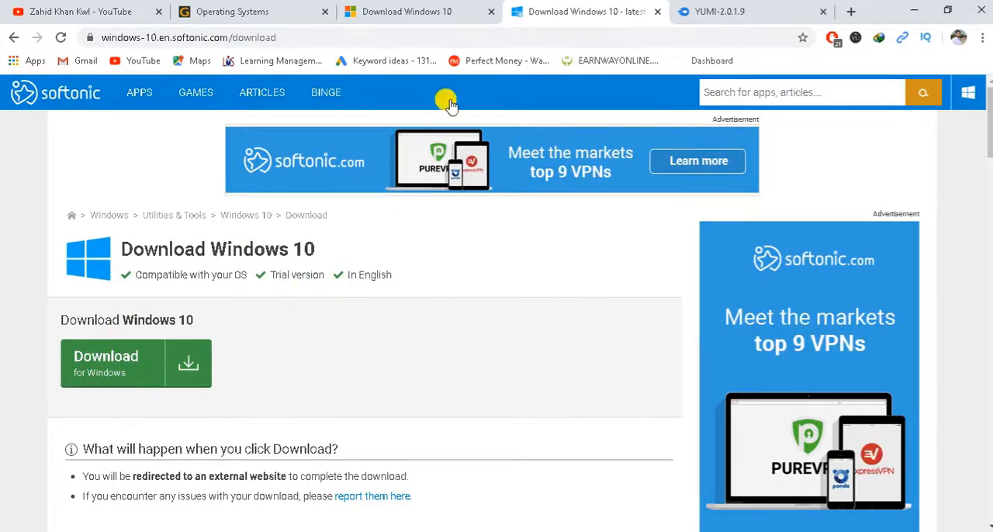
left_click(436, 10)
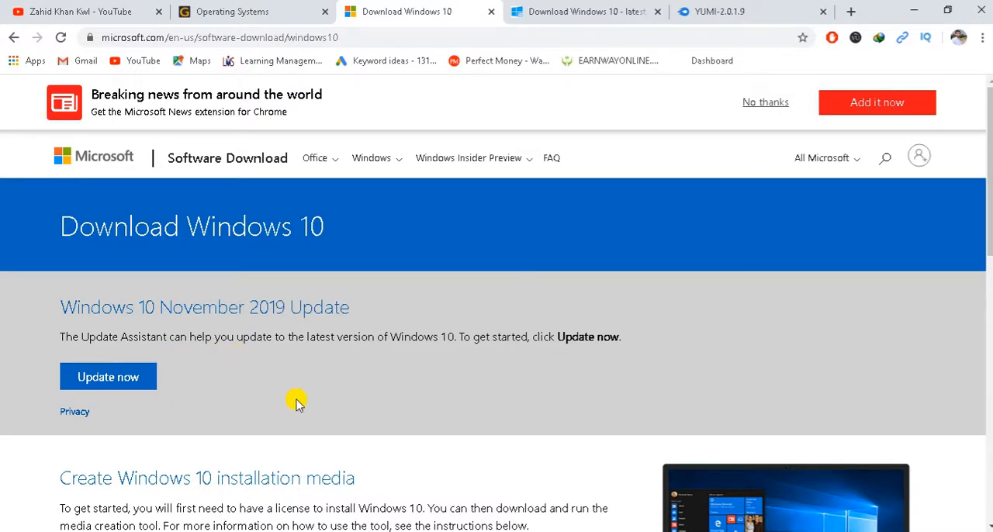
left_click(258, 7)
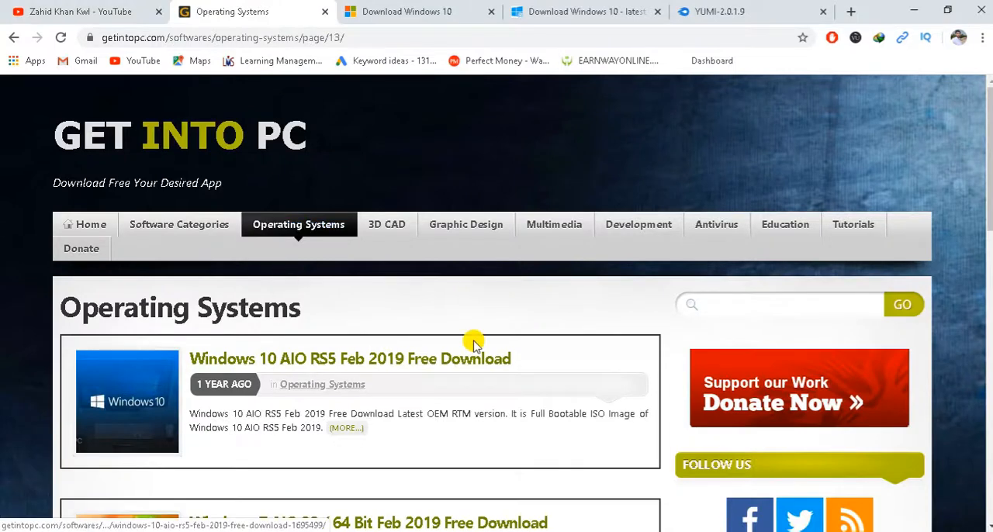
scroll(475, 342, "down", 3)
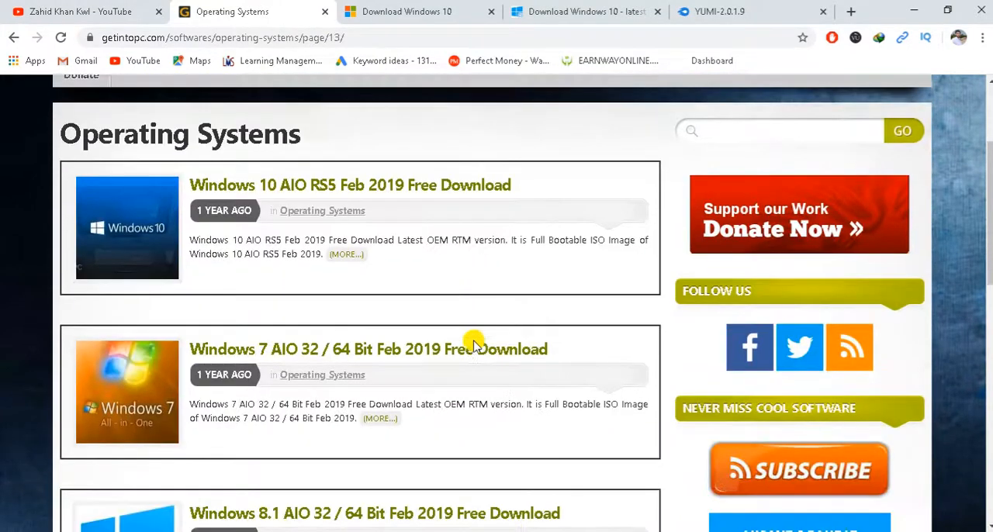
scroll(475, 342, "up", 3)
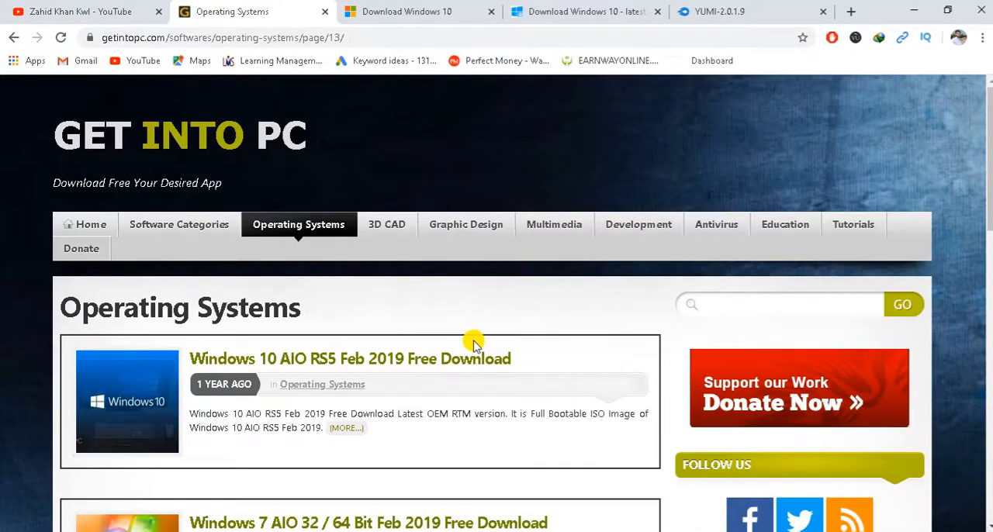
left_click(607, 8)
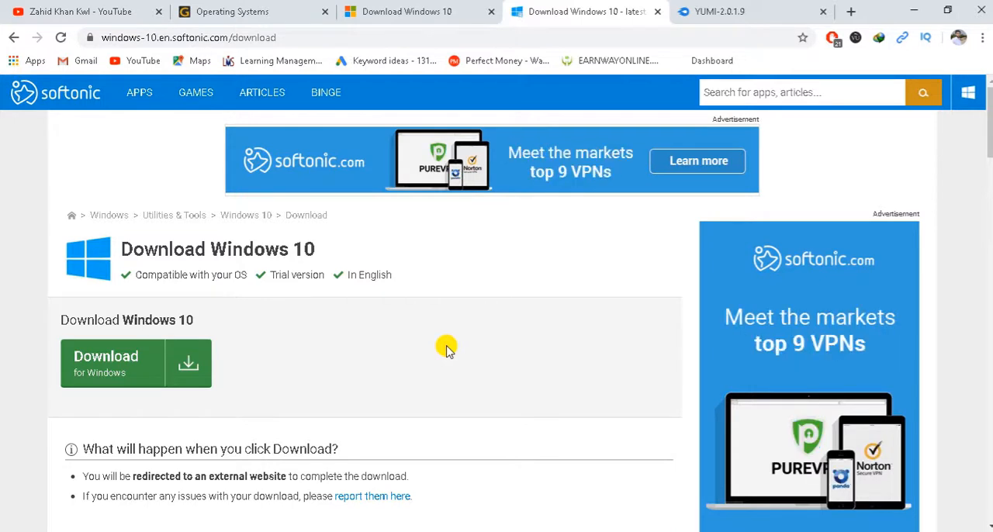
left_click(736, 13)
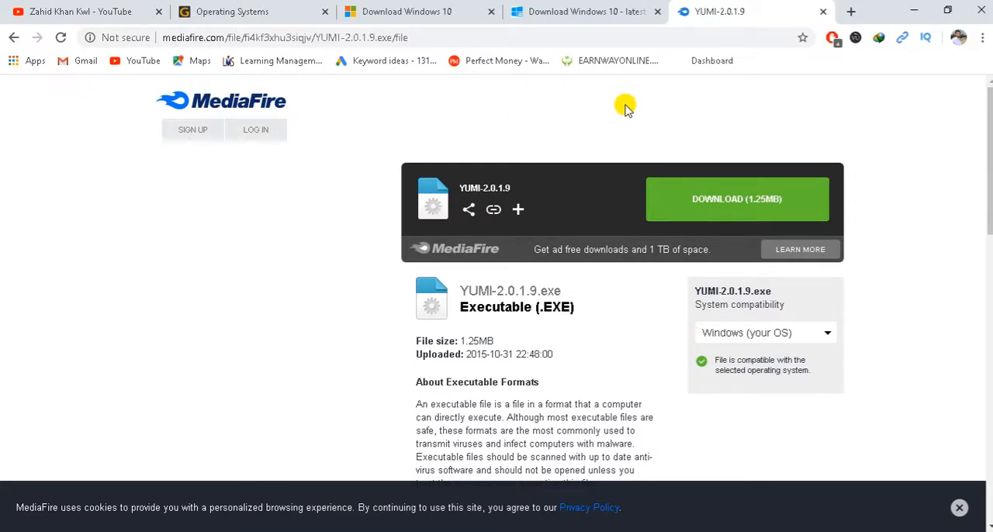
left_click(920, 11)
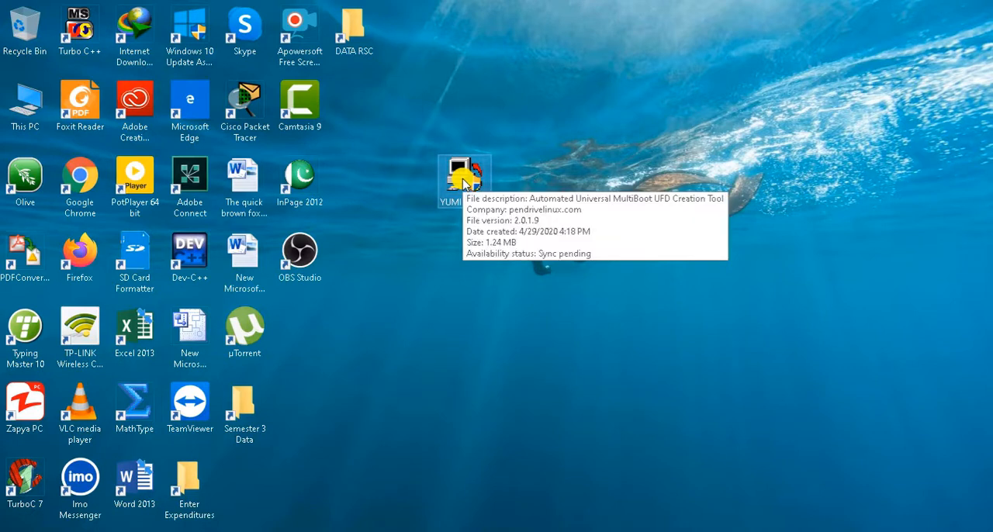
Launch YUMI-2.0.1.9 from the desktop and accept its license agreement
left_click(463, 181)
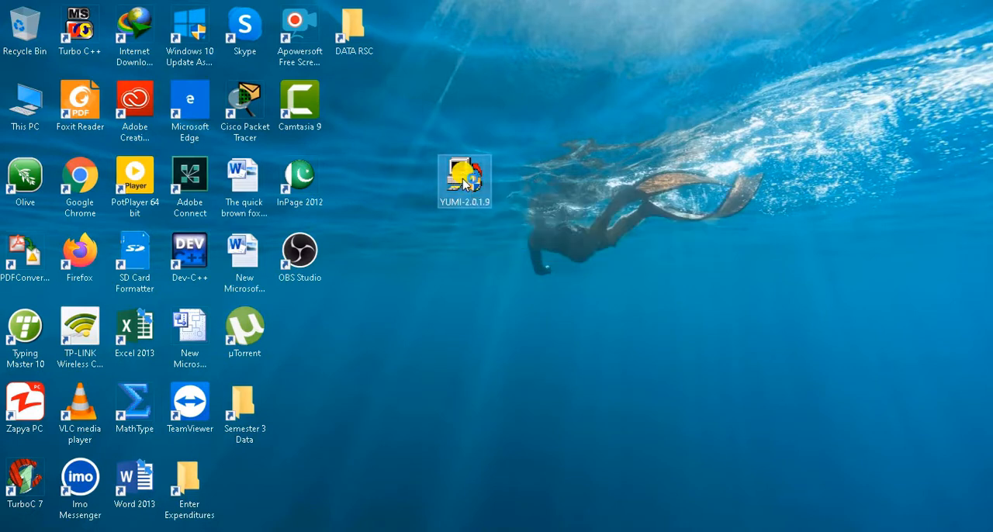
double_click(463, 181)
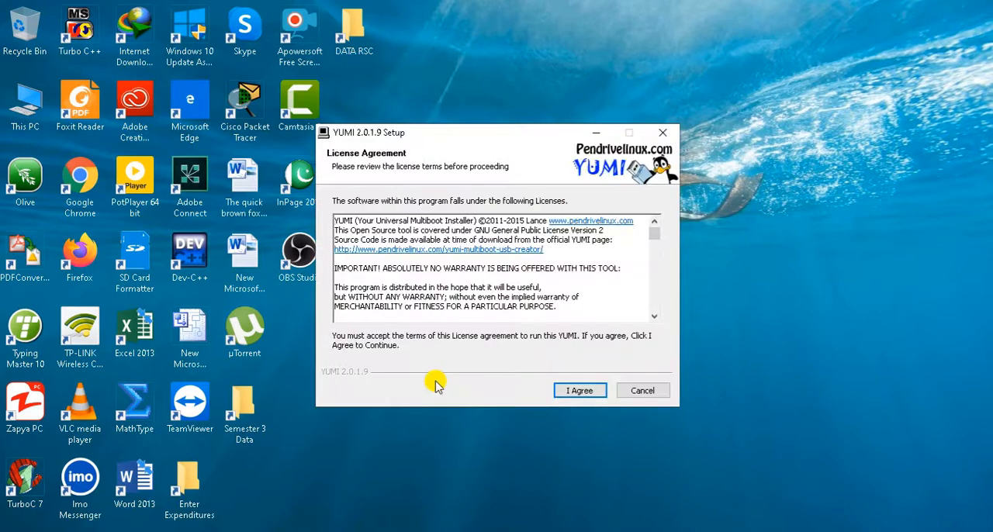
left_click(591, 396)
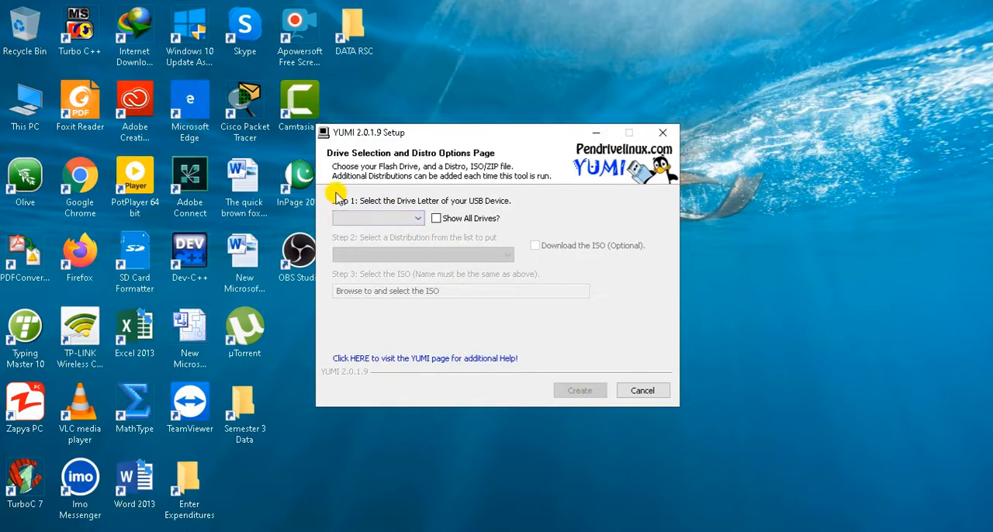
Choose D:\ MULTIBOOT 14GB as the USB device and Windows Vista/7/8 Installer as the distribution
left_click(416, 220)
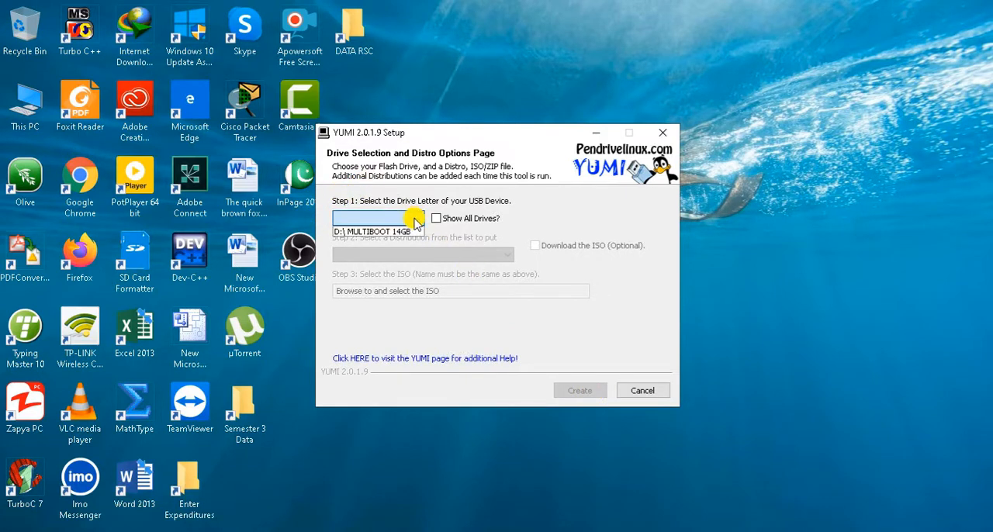
left_click(401, 232)
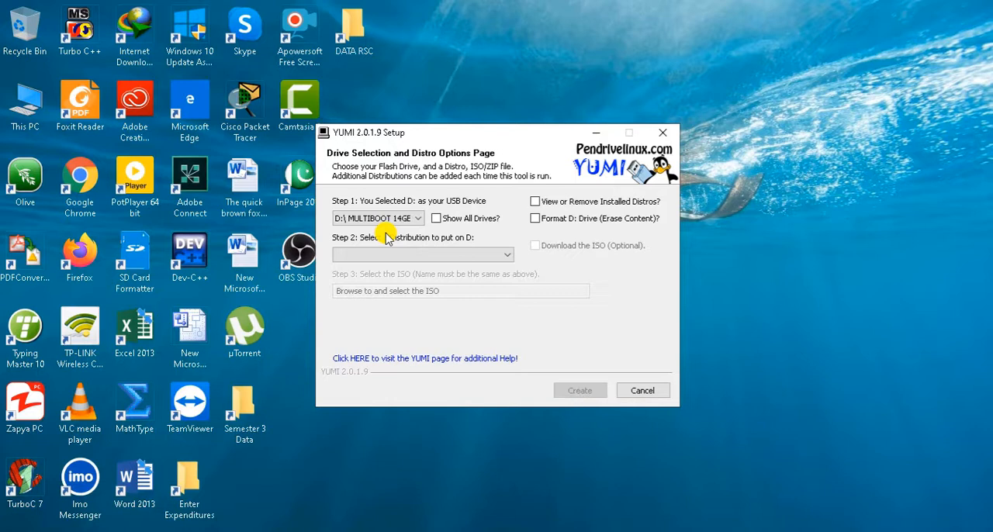
left_click(487, 257)
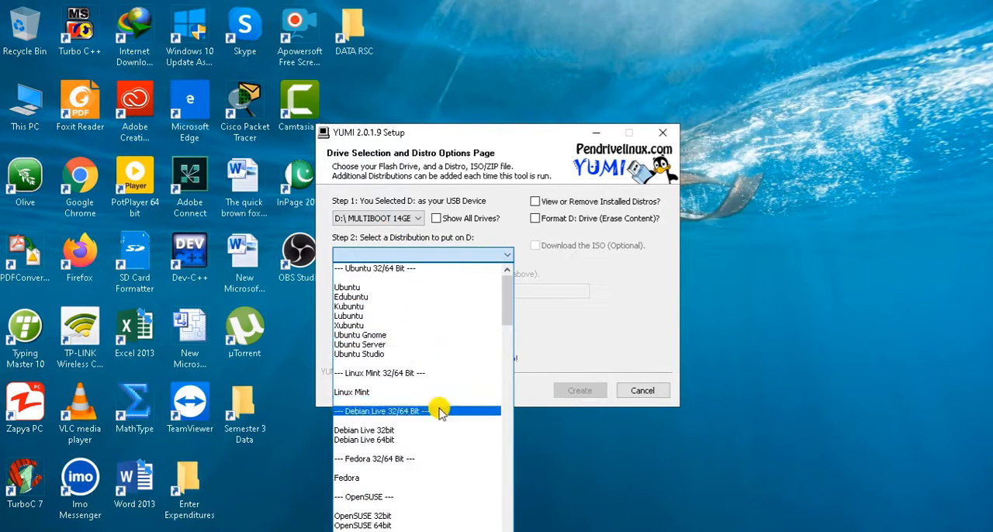
left_click_drag(508, 312, 518, 525)
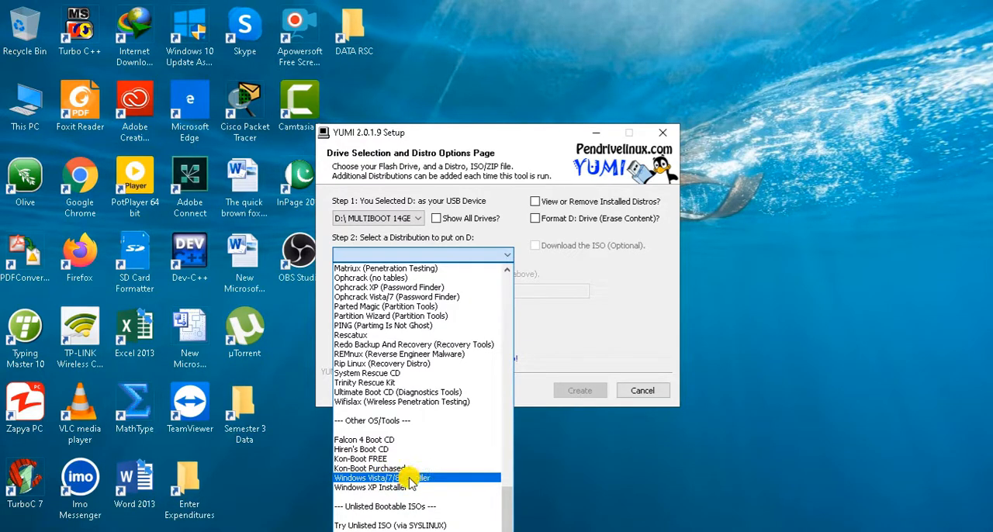
left_click(407, 477)
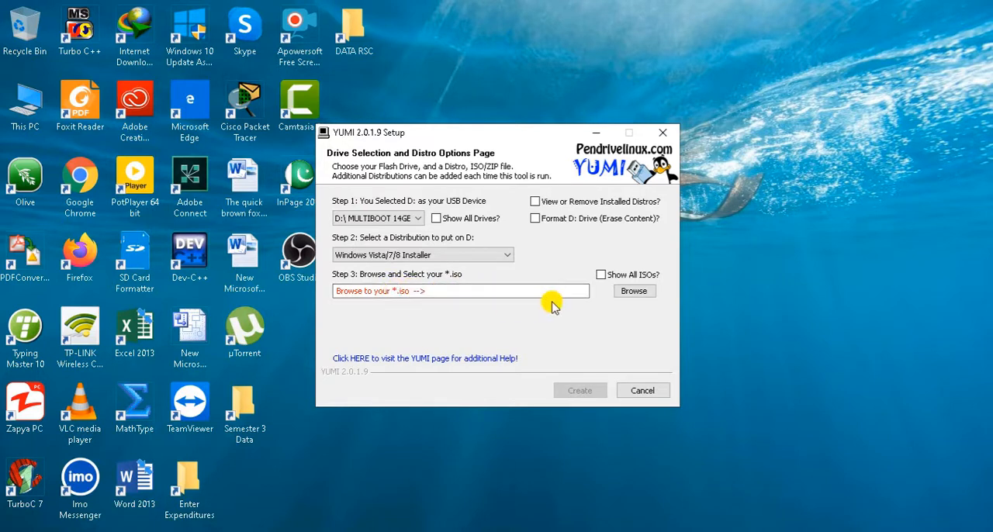
Select the en_windows_10_multiple_editions_x64 ISO from the Microsoft Windows 10 folder and start creating the bootable drive on D:, approving the listed actions
left_click(641, 295)
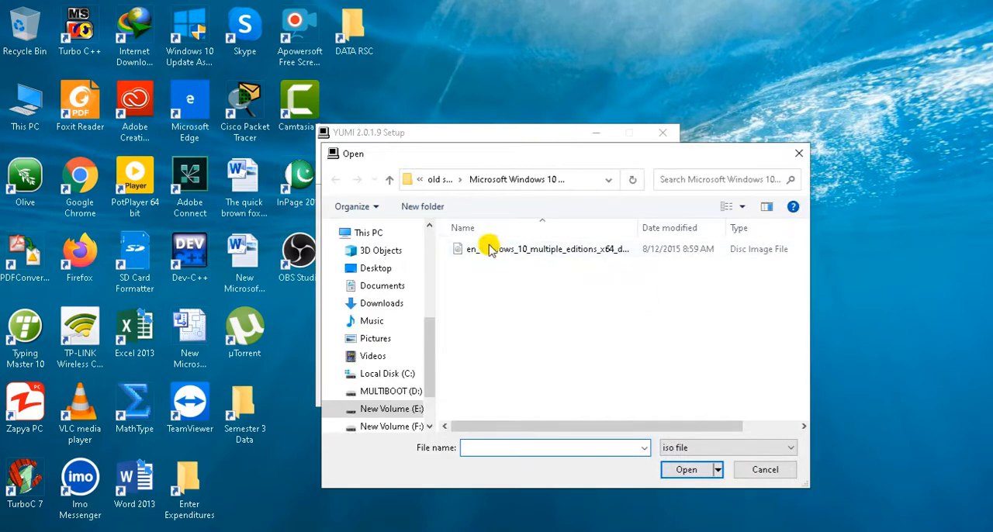
left_click(567, 256)
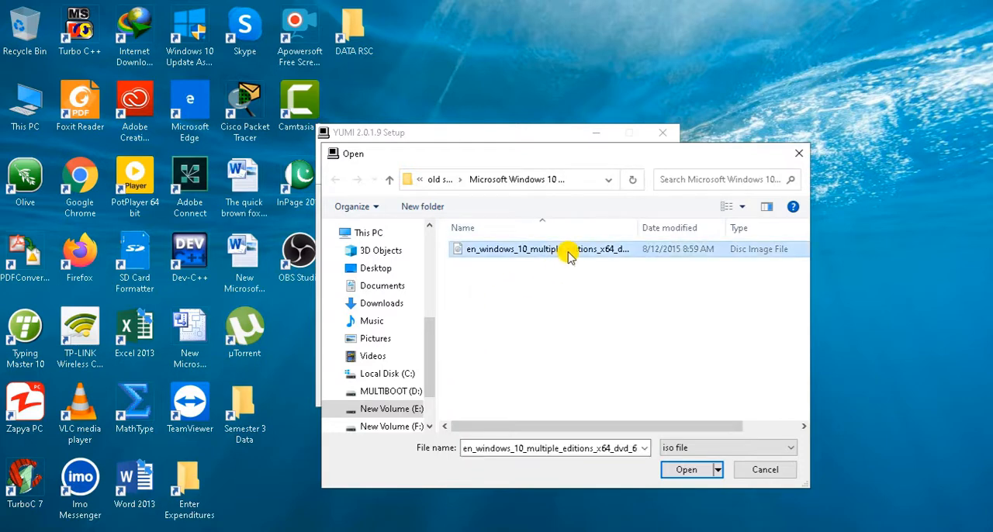
left_click(690, 473)
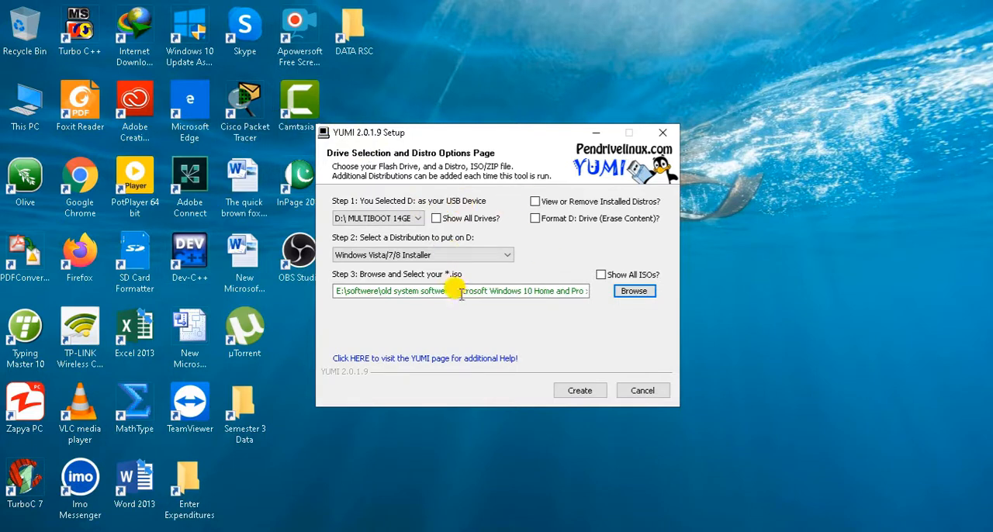
left_click(572, 393)
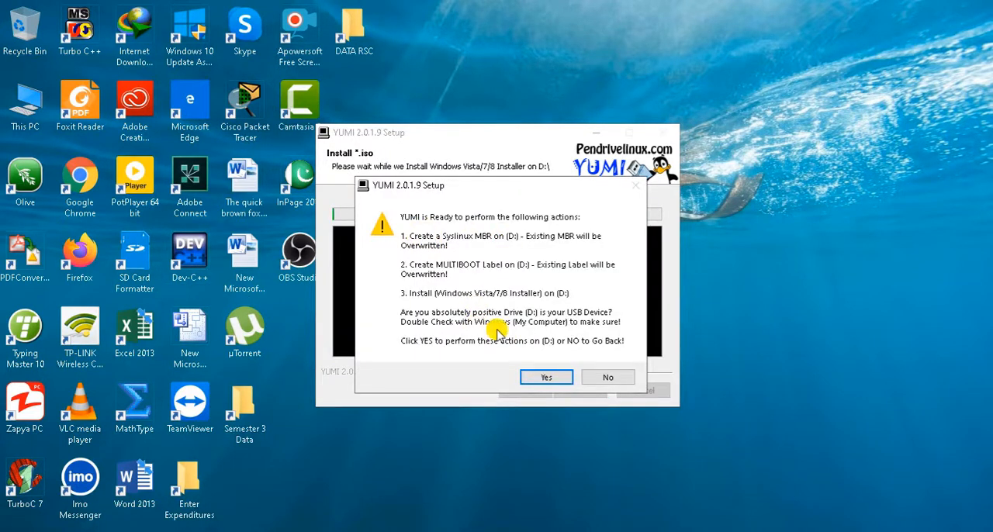
left_click(541, 380)
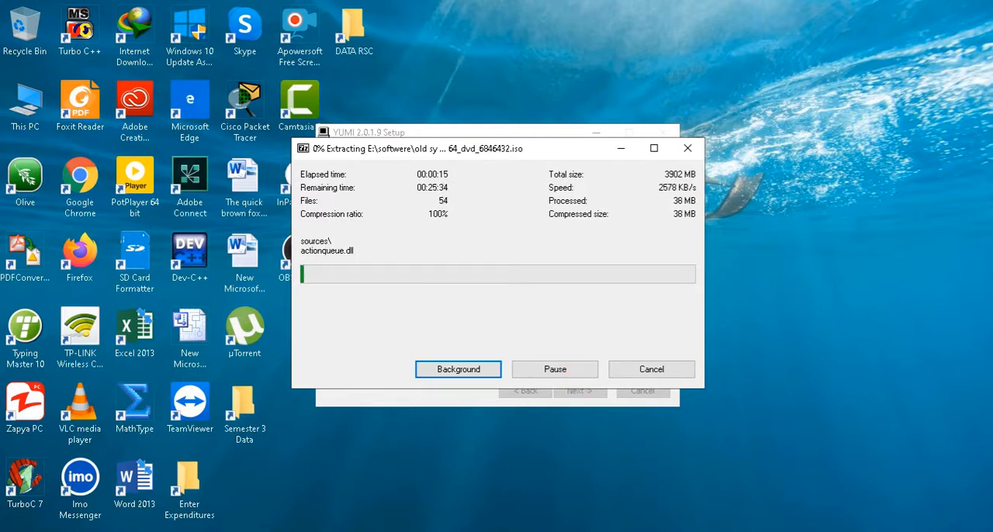
left_click(810, 531)
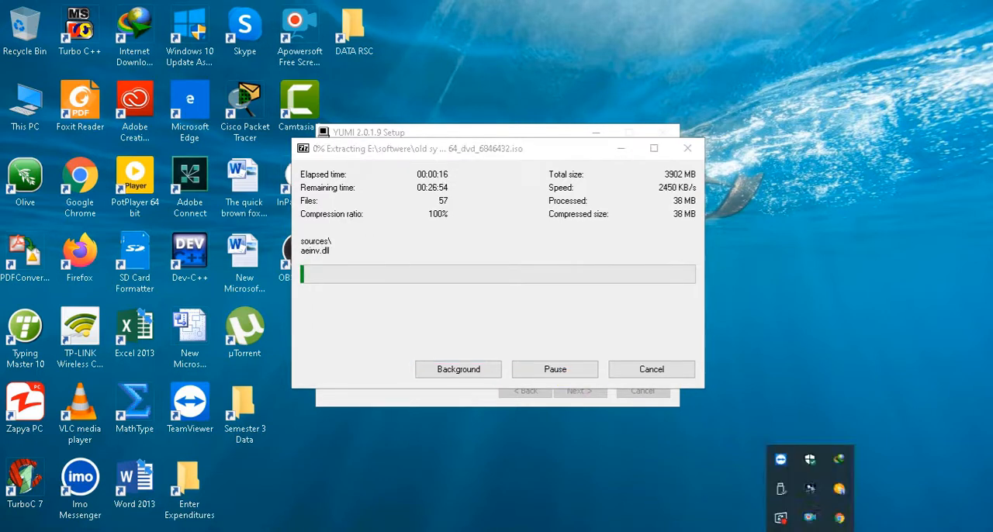
right_click(816, 520)
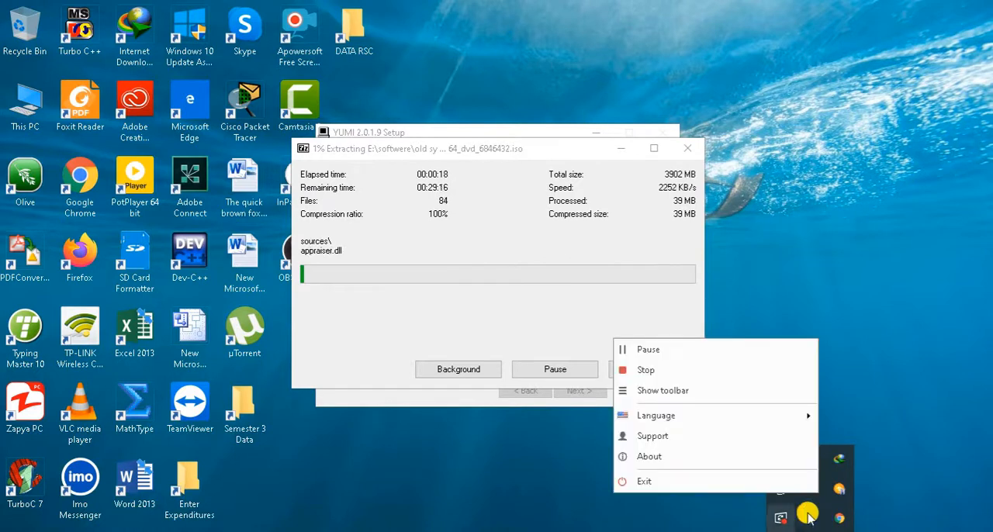
left_click(647, 349)
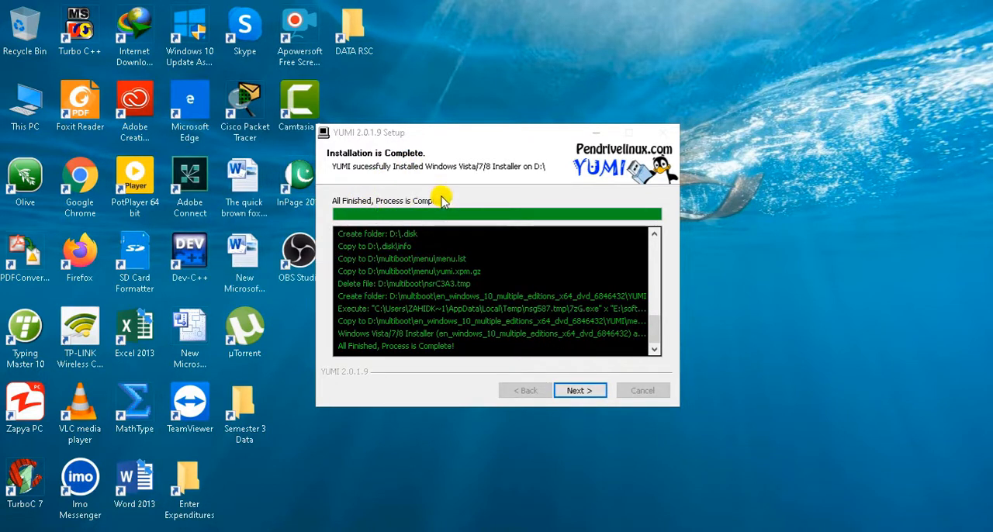
Complete the YUMI setup without adding more ISOs or distros to D:
left_click(578, 390)
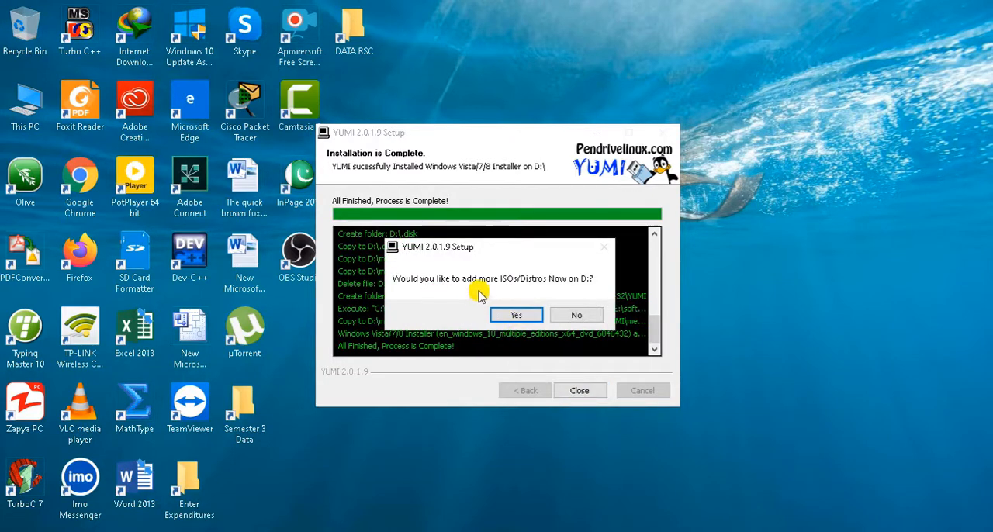
left_click(576, 315)
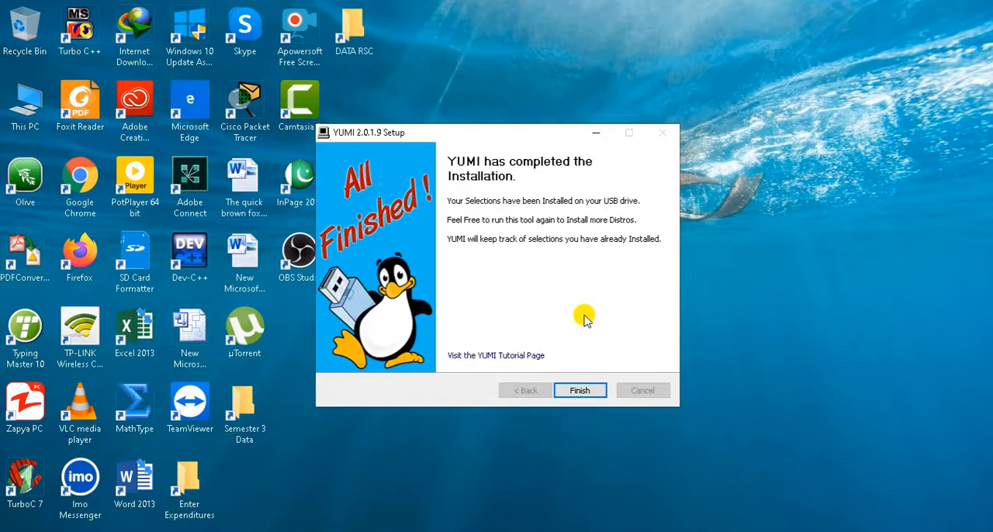
left_click(582, 390)
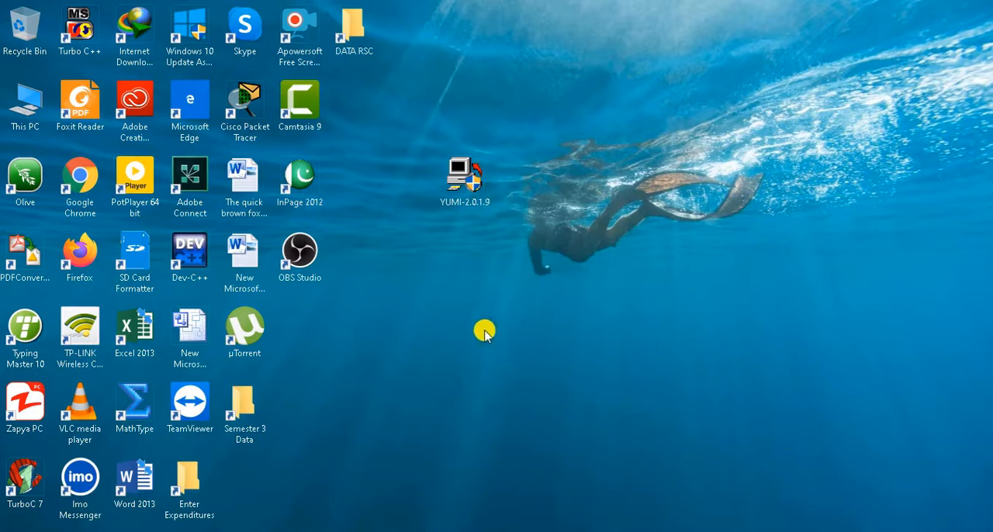
Inspect the contents of the MULTIBOOT (D:) drive in File Explorer, and return to the desktop with the open windows out of the way
double_click(353, 30)
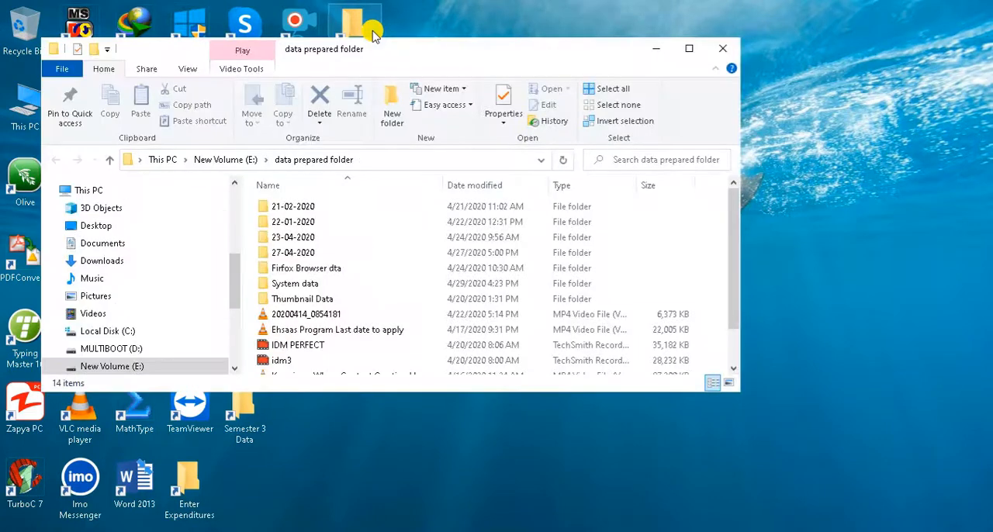
left_click(162, 160)
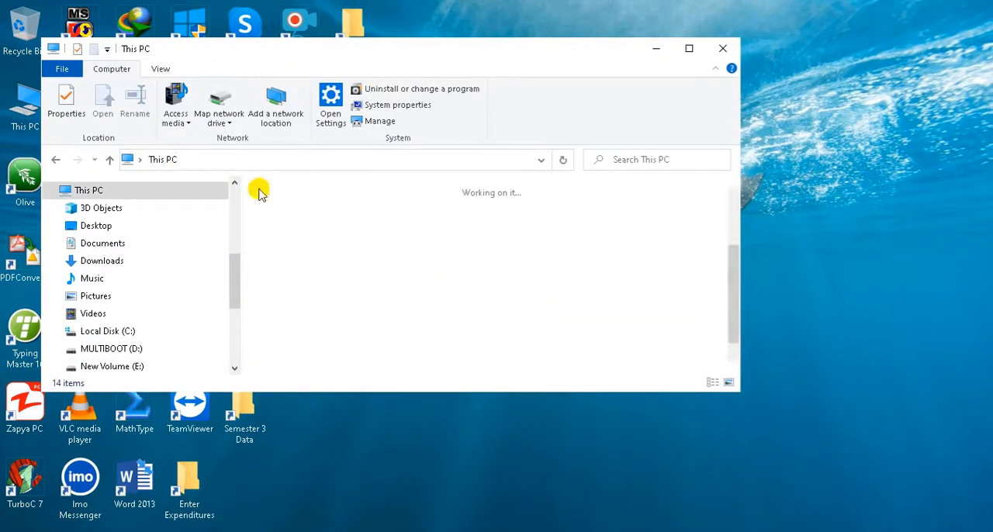
left_click(689, 48)
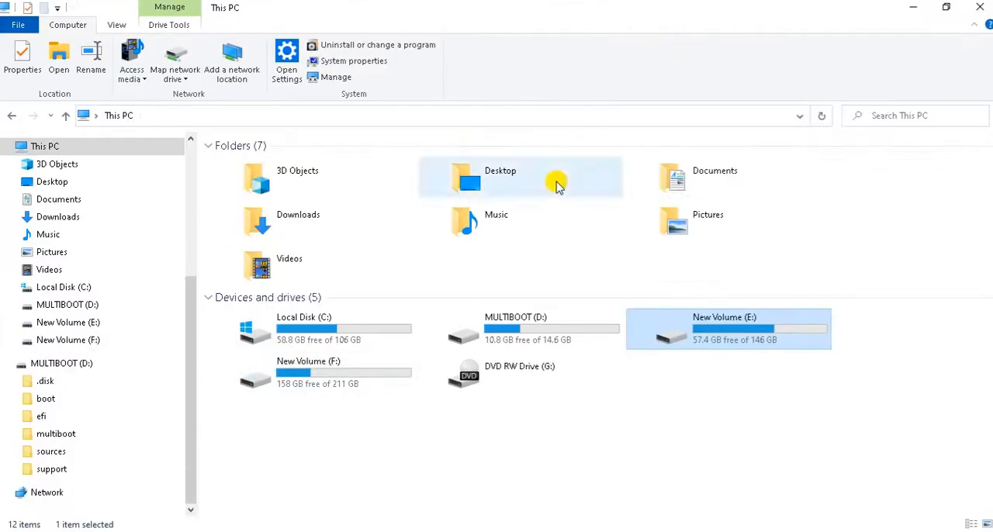
double_click(500, 341)
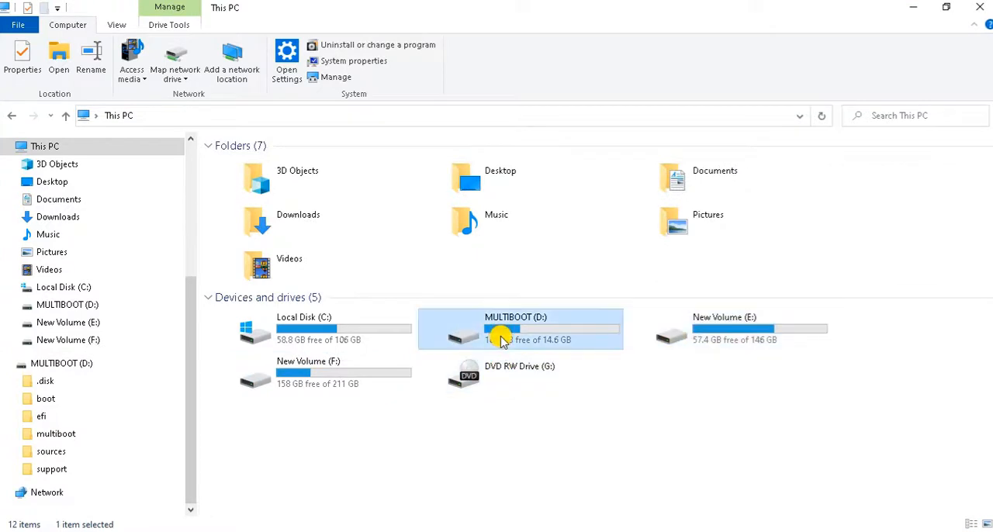
left_click(13, 115)
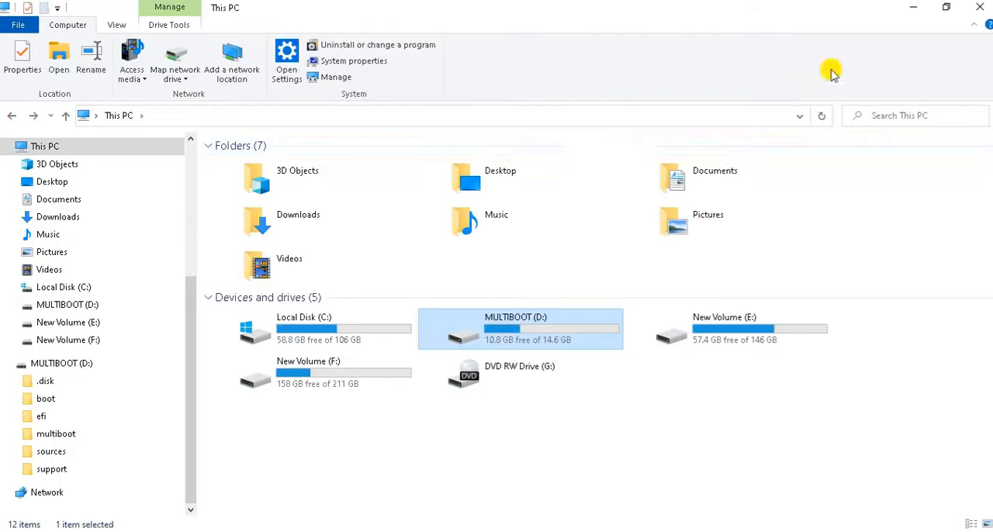
left_click(979, 7)
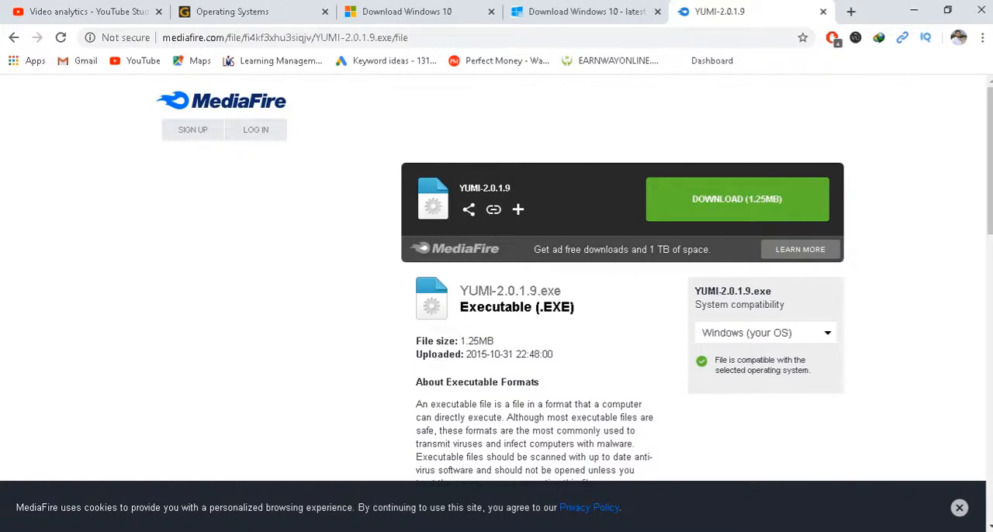
left_click(922, 13)
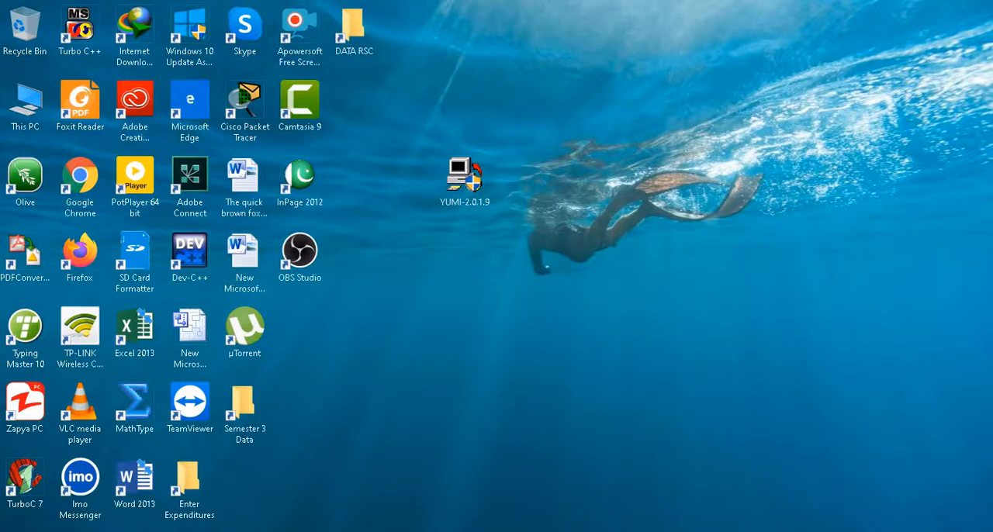